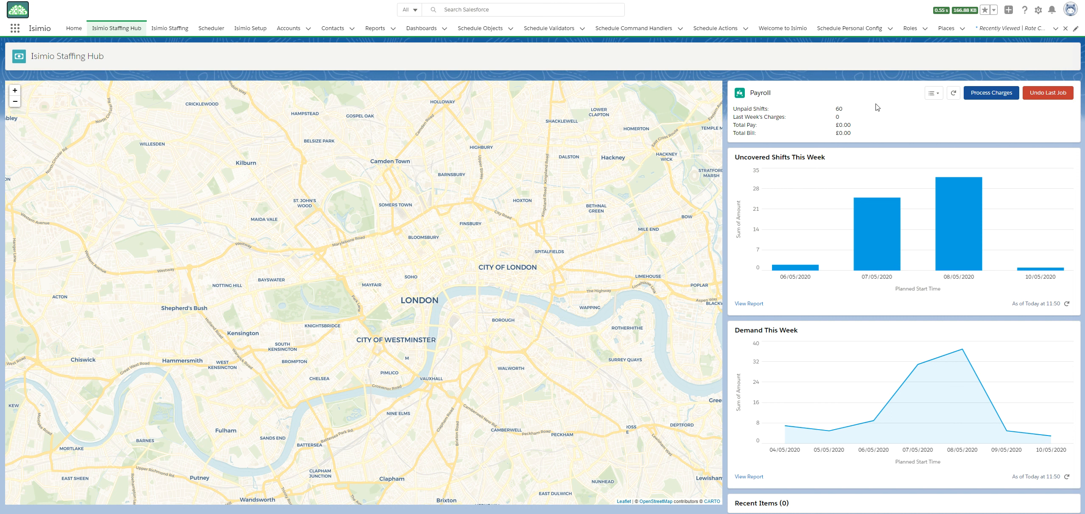
- From the payroll rate cards, create a rate card of type Bill named "Preferred Customer Bill Rates"
{"action": "left_click", "coordinate": [933, 93]}
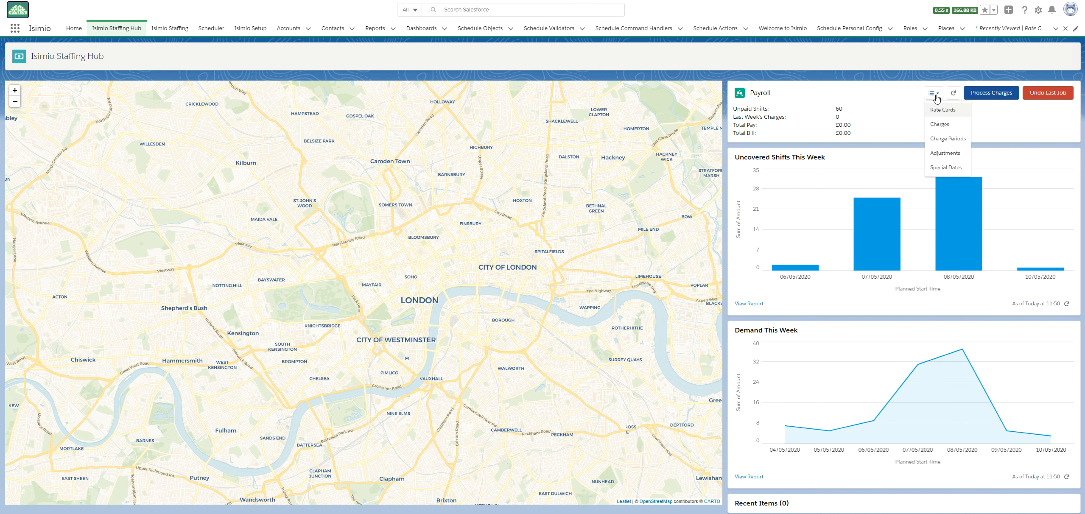
{"action": "left_click", "coordinate": [941, 111]}
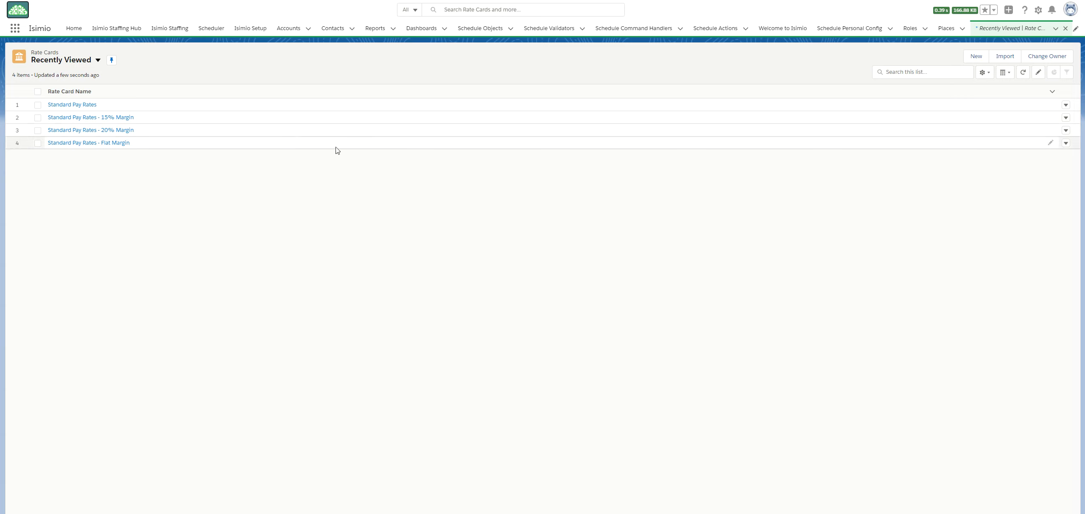
{"action": "left_click", "coordinate": [974, 57]}
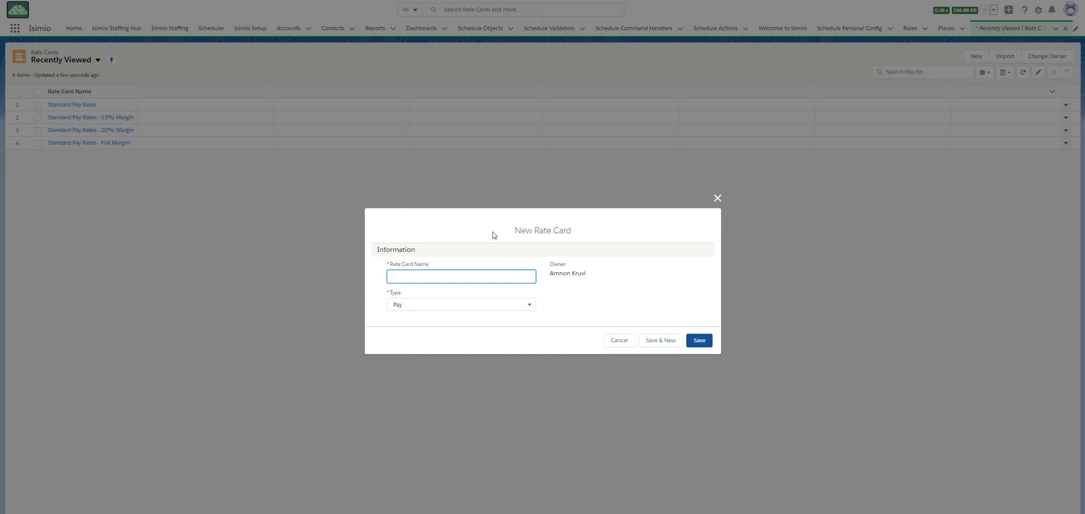
{"action": "left_click", "coordinate": [427, 304]}
{"action": "left_click", "coordinate": [424, 315]}
{"action": "left_click", "coordinate": [422, 275]}
{"action": "type", "text": "Preferred Customer Bill Rates"}
{"action": "left_click", "coordinate": [698, 342]}
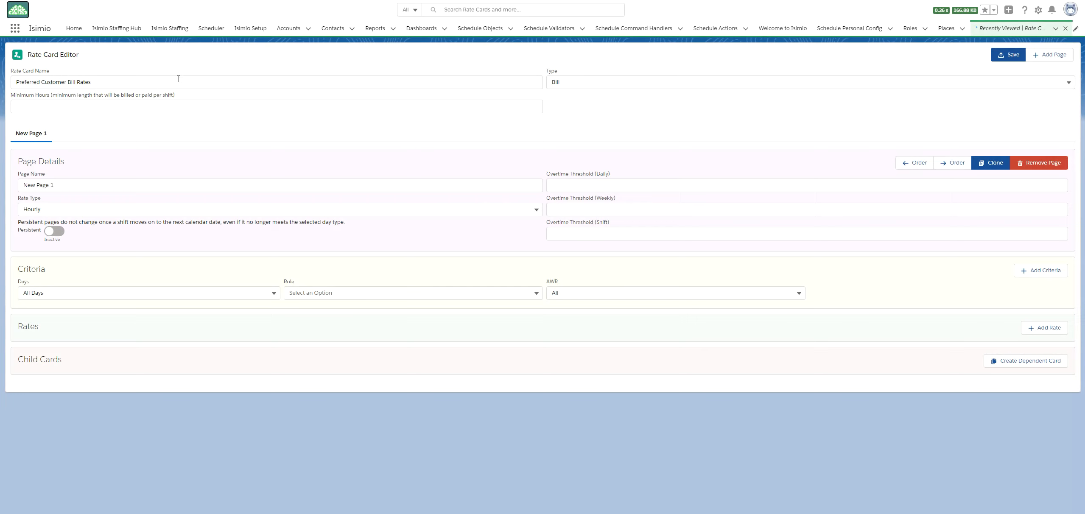
- Set the rate card's minimum hours to 5 and name its first page "Weekdays"
{"action": "left_click", "coordinate": [158, 106]}
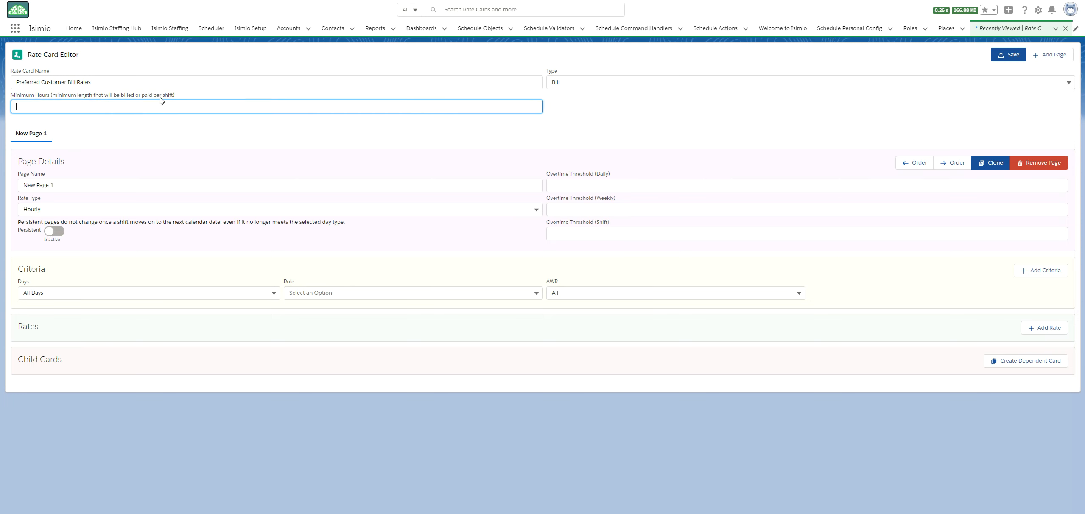
{"action": "type", "text": "5"}
{"action": "triple_click", "coordinate": [68, 187]}
{"action": "type", "text": "Weekdays"}
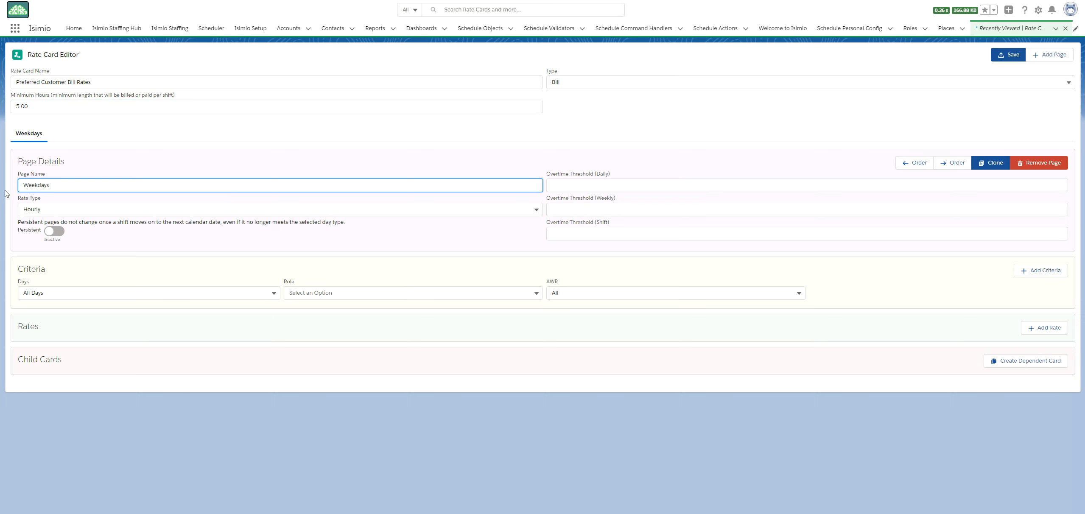
- Keep the page's rate type as Hourly and set its days criterion to Weekdays
{"action": "left_click", "coordinate": [43, 209]}
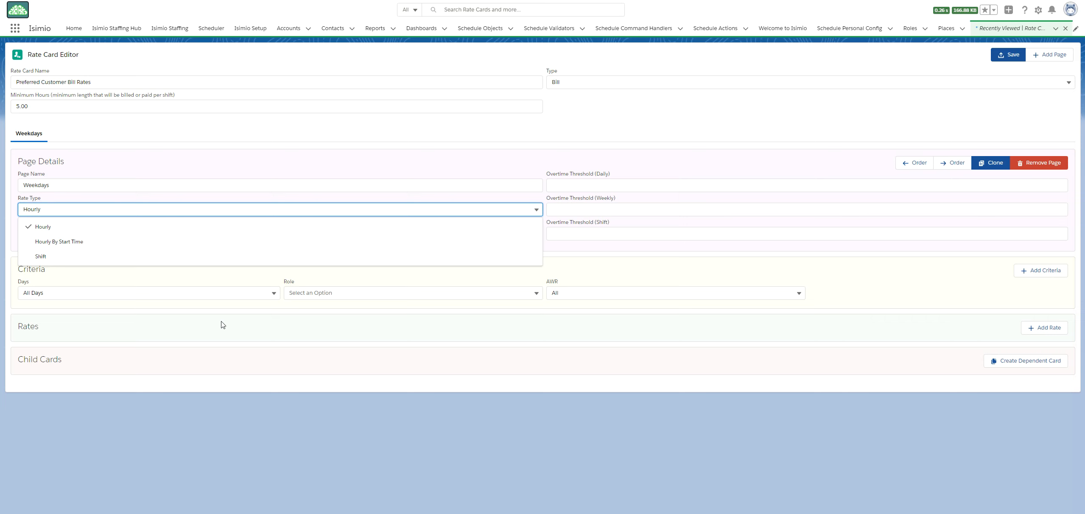
{"action": "left_click", "coordinate": [164, 296]}
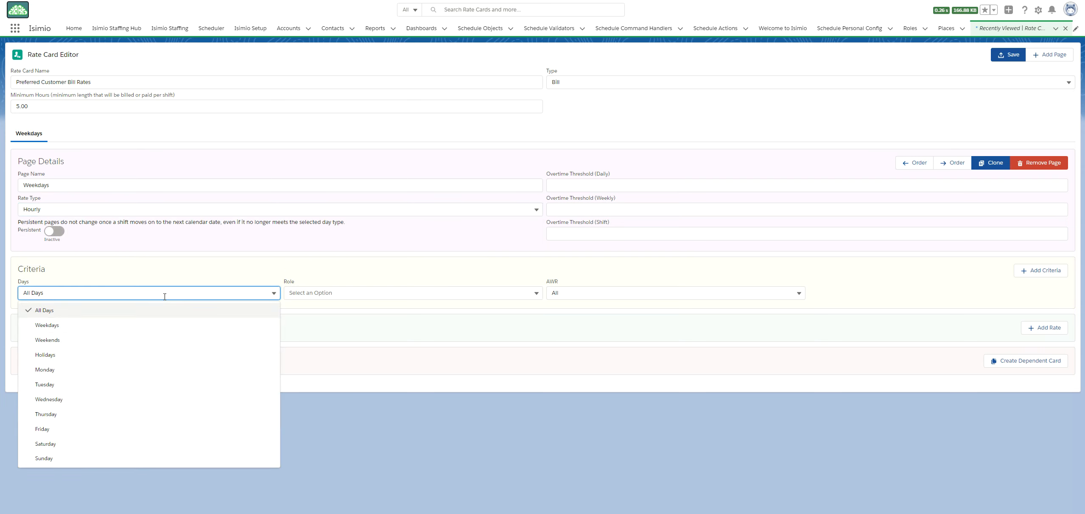
{"action": "left_click", "coordinate": [53, 325]}
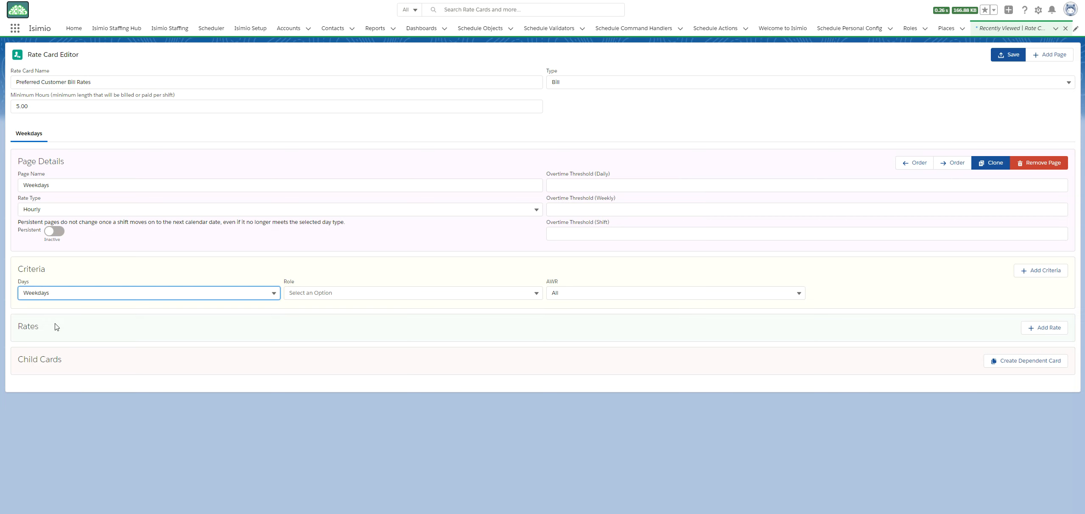
- Add a criterion to the Weekdays page requiring Planned Shift Length to be larger than 5
{"action": "left_click", "coordinate": [1043, 271]}
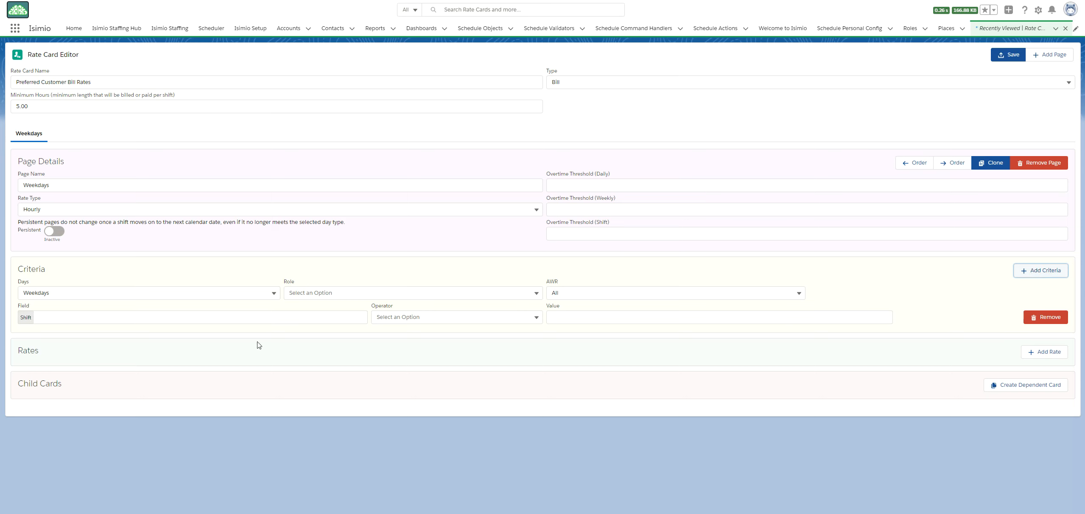
{"action": "left_click", "coordinate": [110, 312]}
{"action": "scroll", "coordinate": [172, 371], "scroll_direction": "down", "scroll_amount": 15}
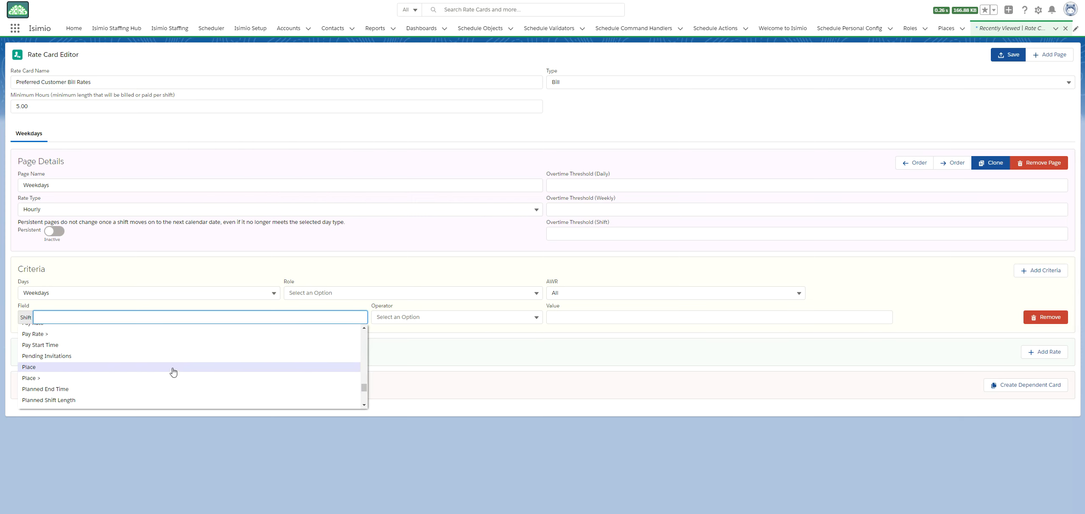
{"action": "left_click", "coordinate": [116, 400]}
{"action": "left_click", "coordinate": [406, 317]}
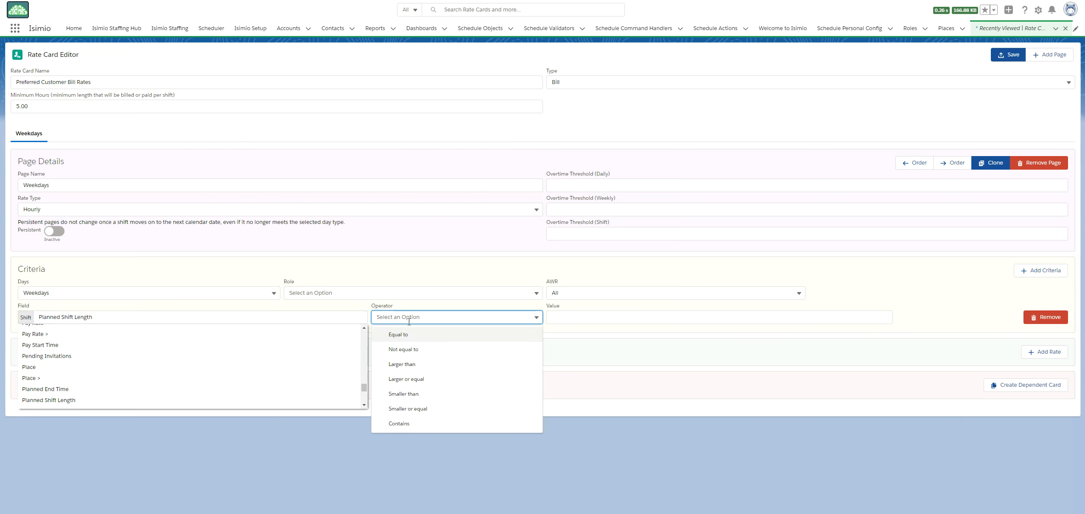
{"action": "left_click", "coordinate": [427, 363]}
{"action": "left_click", "coordinate": [575, 317]}
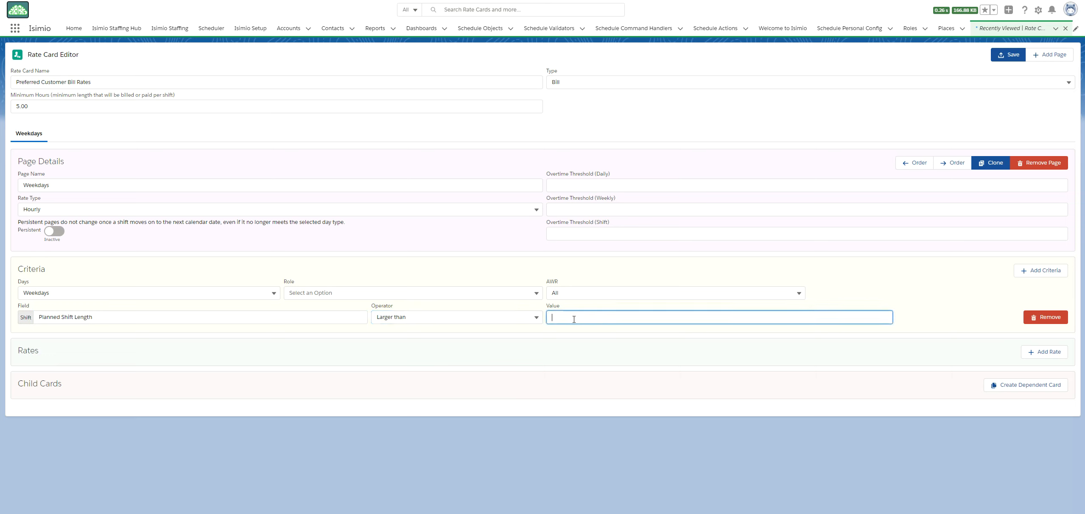
{"action": "left_click", "coordinate": [350, 332]}
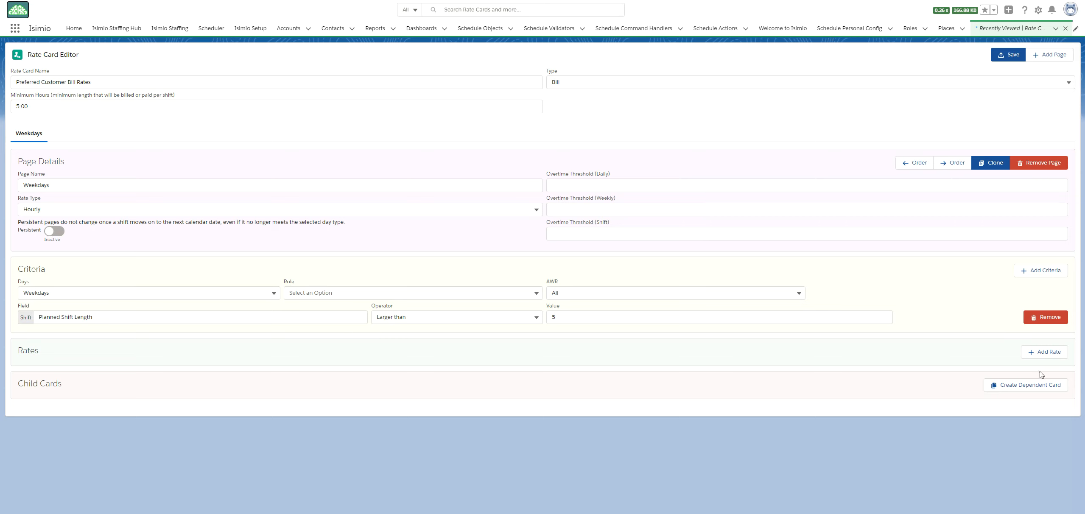
- Add a rate line to the Weekdays page running from 06:00 to 12:30
{"action": "left_click", "coordinate": [1048, 353]}
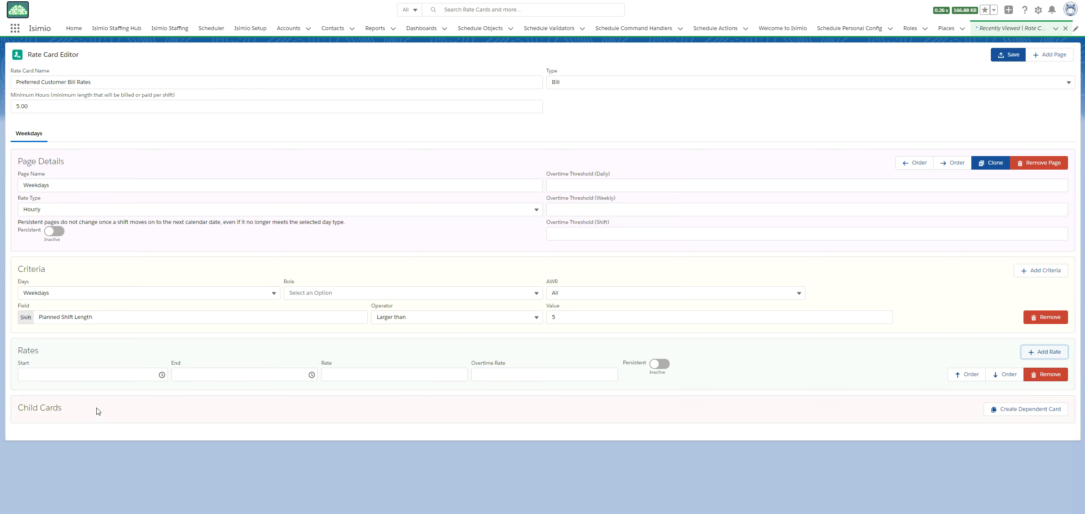
{"action": "left_click", "coordinate": [103, 372]}
{"action": "scroll", "coordinate": [97, 399], "scroll_direction": "down", "scroll_amount": 1}
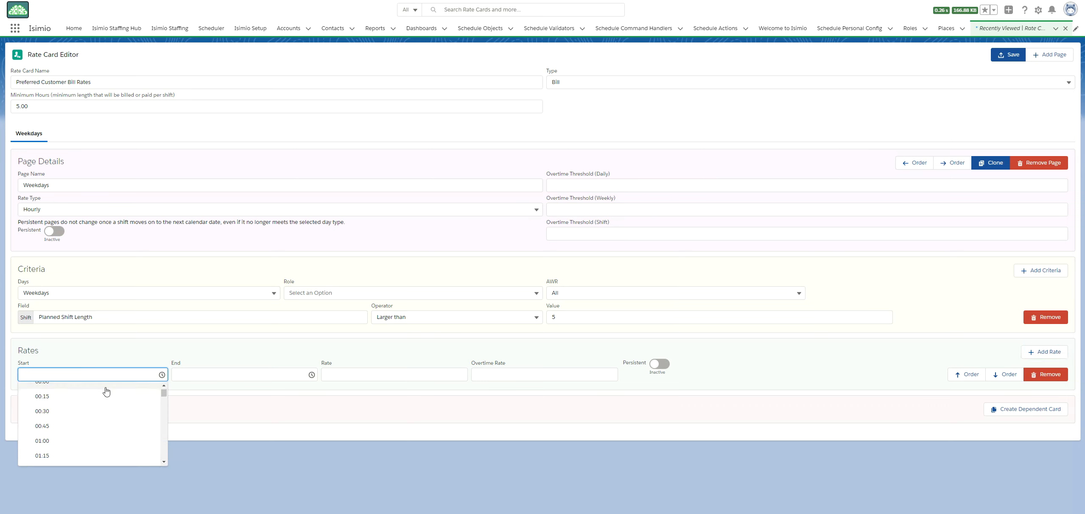
{"action": "scroll", "coordinate": [74, 409], "scroll_direction": "down", "scroll_amount": 6}
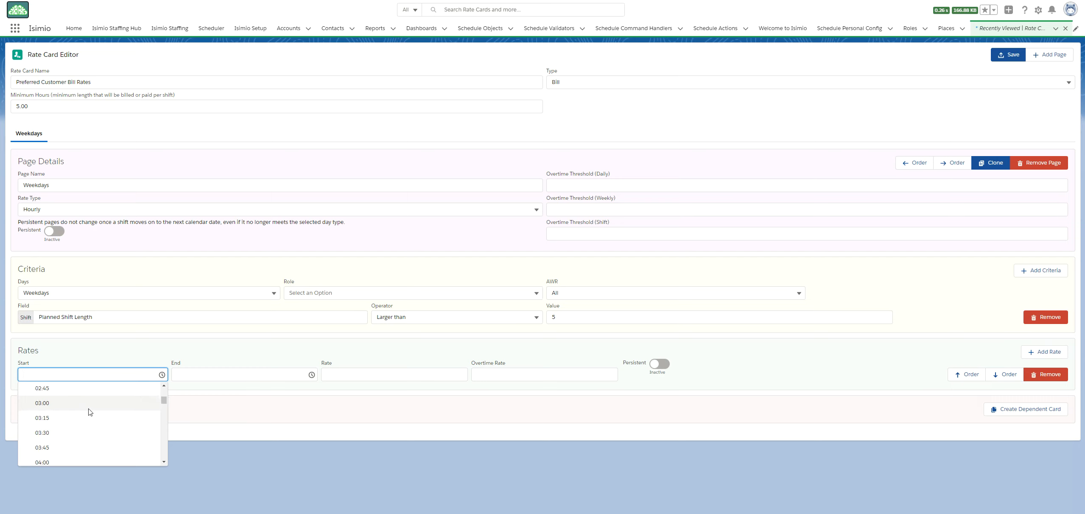
{"action": "scroll", "coordinate": [78, 409], "scroll_direction": "down", "scroll_amount": 1}
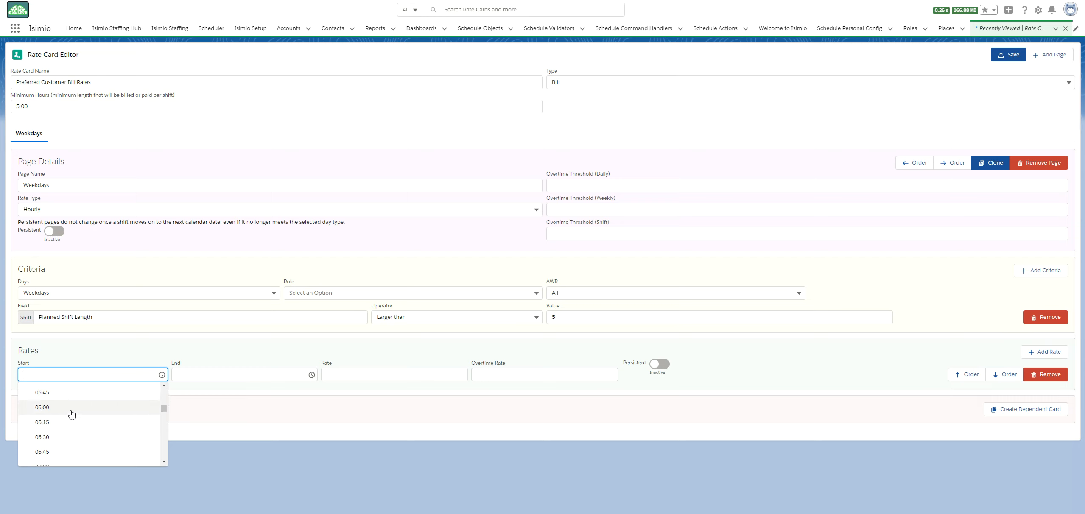
{"action": "left_click", "coordinate": [73, 411]}
{"action": "left_click", "coordinate": [231, 375]}
{"action": "scroll", "coordinate": [250, 417], "scroll_direction": "down", "scroll_amount": 4}
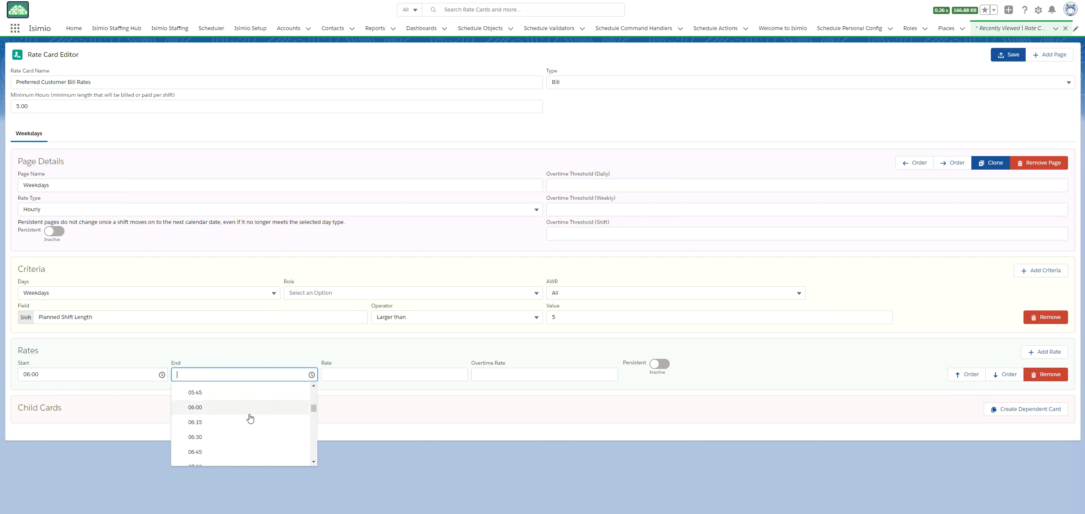
{"action": "scroll", "coordinate": [250, 418], "scroll_direction": "down", "scroll_amount": 5}
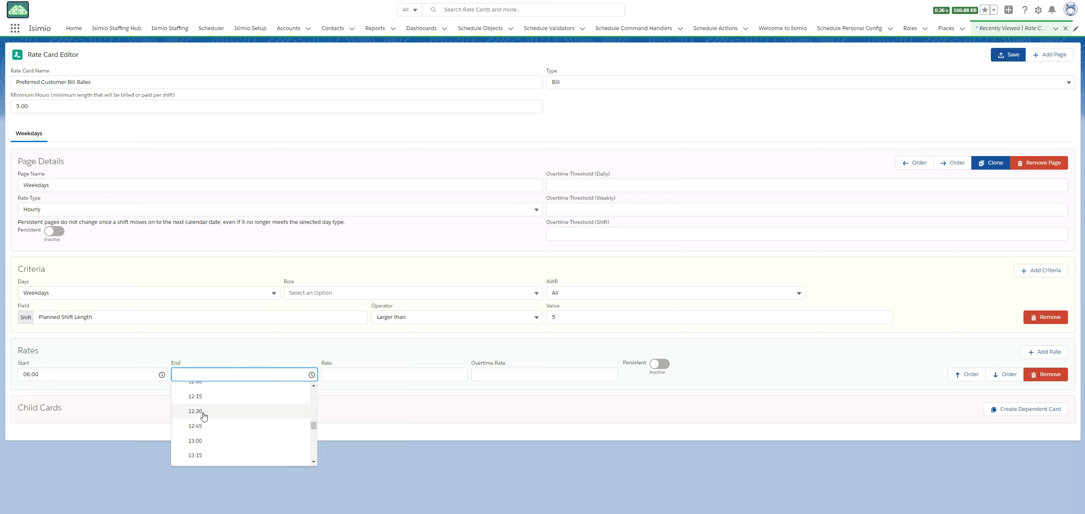
{"action": "left_click", "coordinate": [203, 411]}
- Give the 06:00 to 12:30 line a rate of £15 and an overtime rate of £20, and make it persistent
{"action": "left_click", "coordinate": [348, 375]}
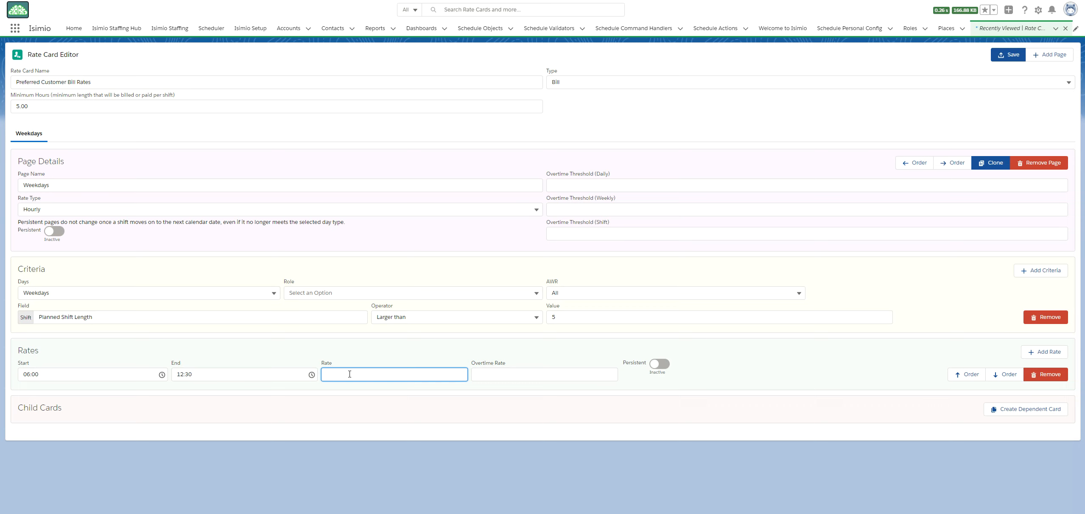
{"action": "type", "text": "15"}
{"action": "left_click", "coordinate": [488, 377]}
{"action": "type", "text": "20"}
{"action": "key", "text": "Tab"}
{"action": "key", "text": "space"}
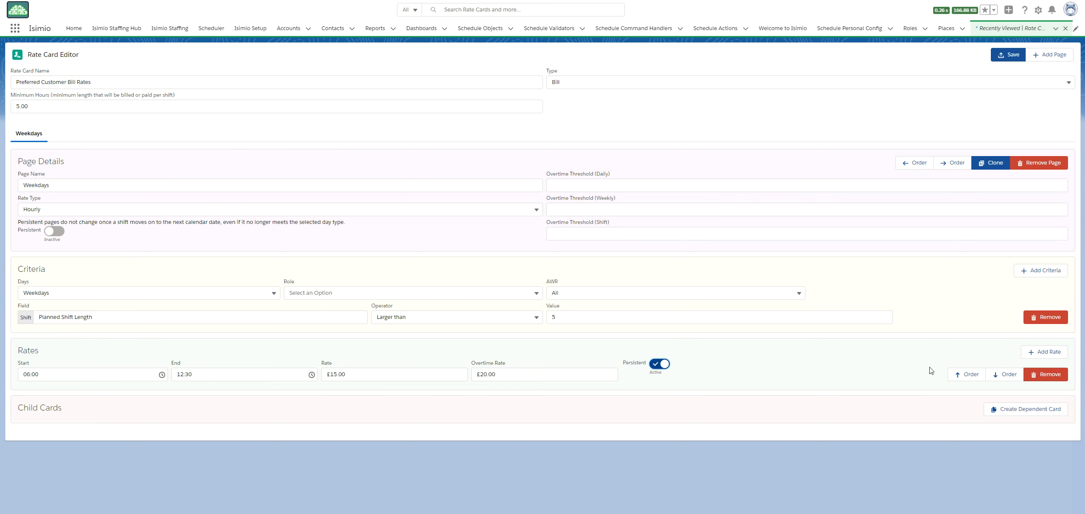
- Add a second rate line without start or end times, with a rate of £16 and an overtime rate of £22
{"action": "left_click", "coordinate": [1045, 352]}
{"action": "left_click", "coordinate": [392, 397]}
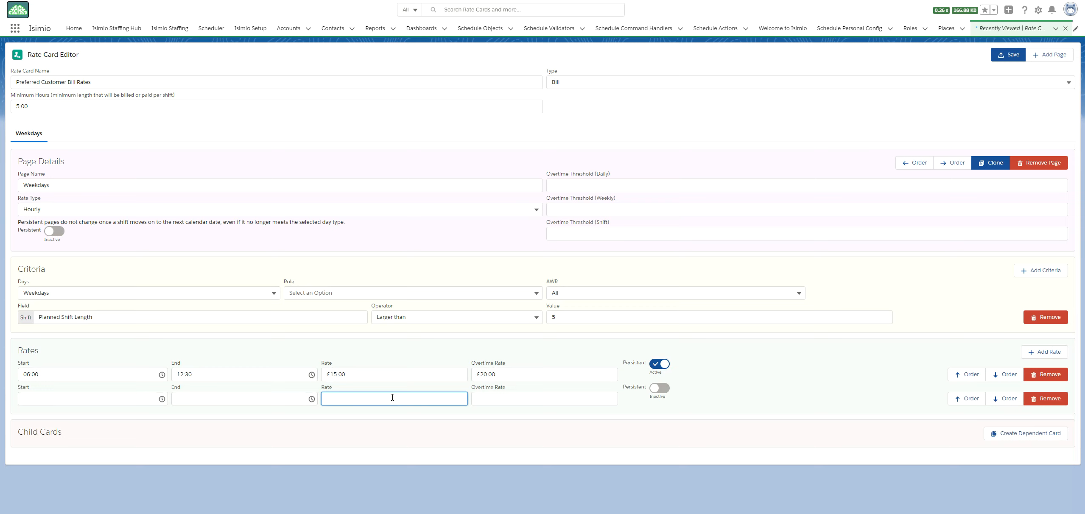
{"action": "type", "text": "16"}
{"action": "left_click", "coordinate": [502, 403]}
{"action": "type", "text": "22"}
{"action": "left_click", "coordinate": [772, 363]}
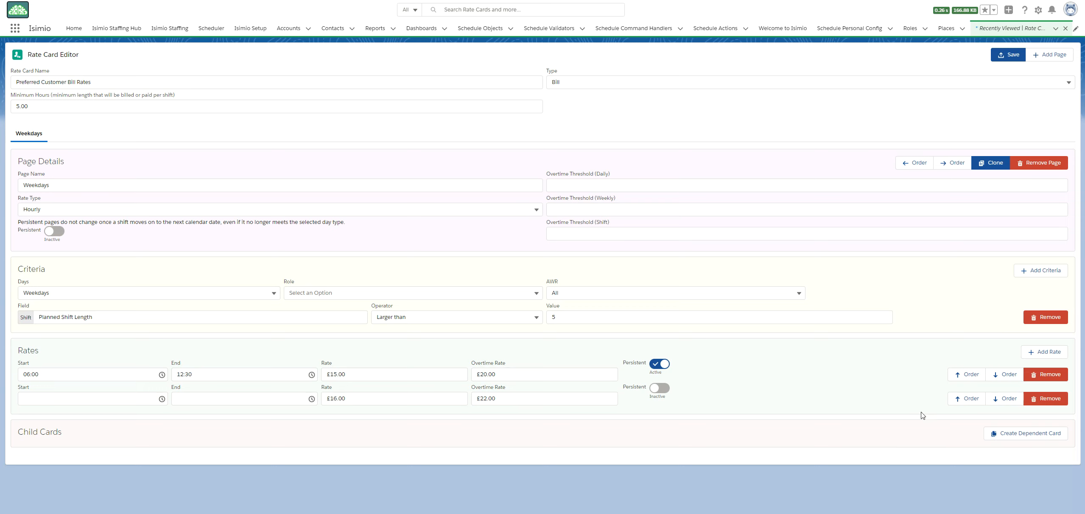
{"action": "left_click", "coordinate": [666, 369]}
{"action": "left_click", "coordinate": [663, 368]}
- Add three new pages to the rate card
{"action": "left_click", "coordinate": [1050, 58]}
{"action": "left_click", "coordinate": [1049, 59]}
{"action": "left_click", "coordinate": [1049, 58]}
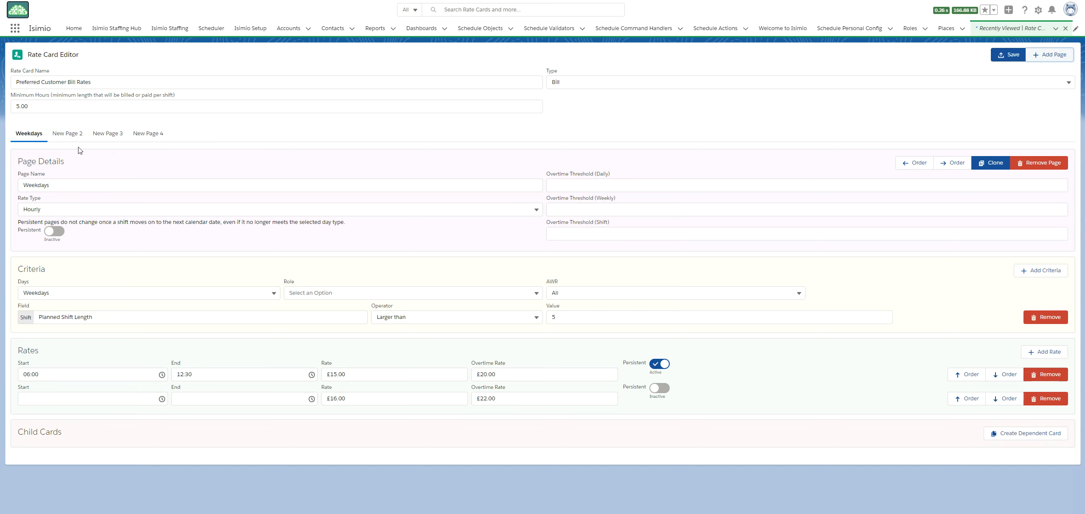
- Remove New Page 2, New Page 3 and New Page 4 from the rate card, leaving only the Weekdays page
{"action": "left_click", "coordinate": [74, 135]}
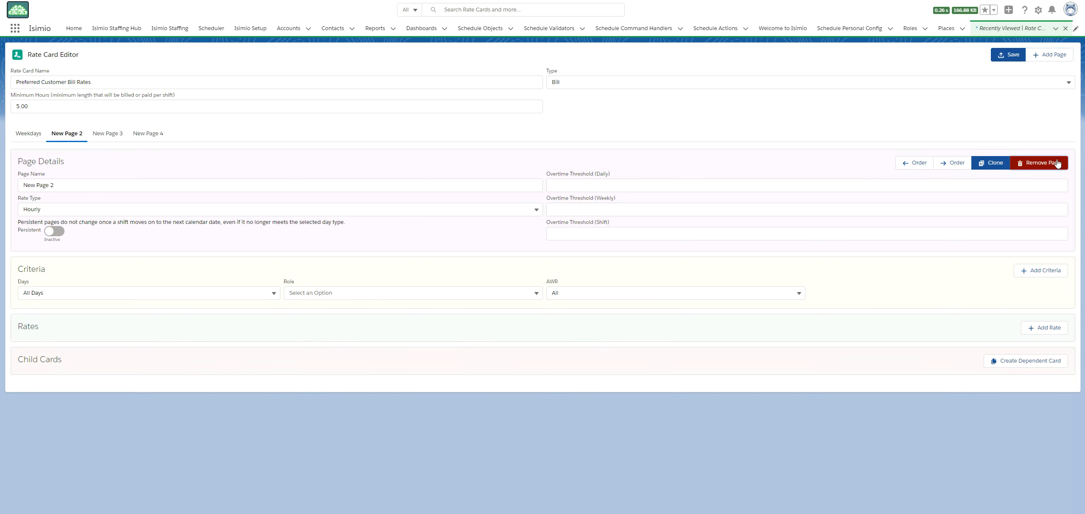
{"action": "left_click", "coordinate": [1056, 162]}
{"action": "left_click", "coordinate": [585, 42]}
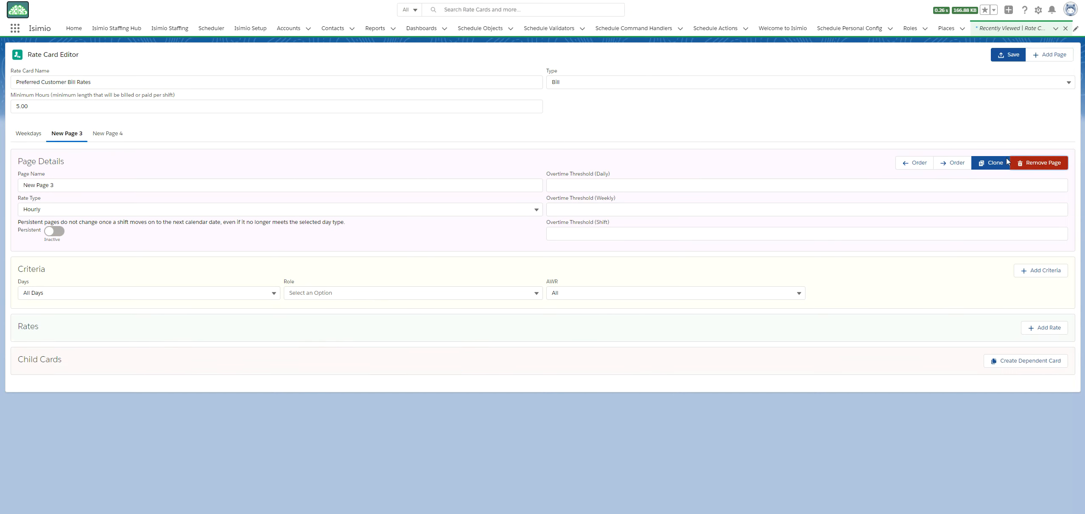
{"action": "left_click", "coordinate": [1039, 163]}
{"action": "left_click", "coordinate": [584, 38]}
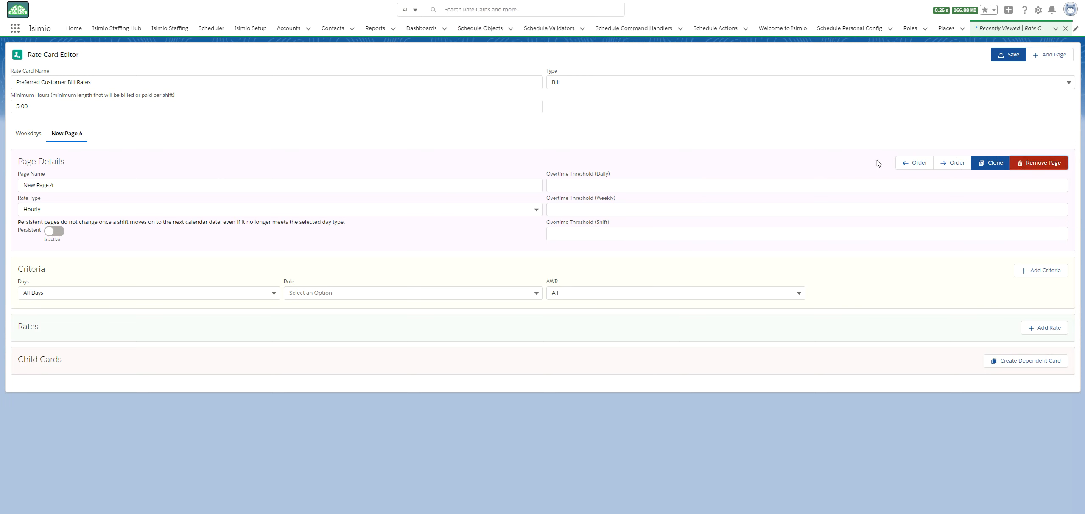
{"action": "left_click", "coordinate": [1037, 163]}
{"action": "left_click", "coordinate": [588, 41]}
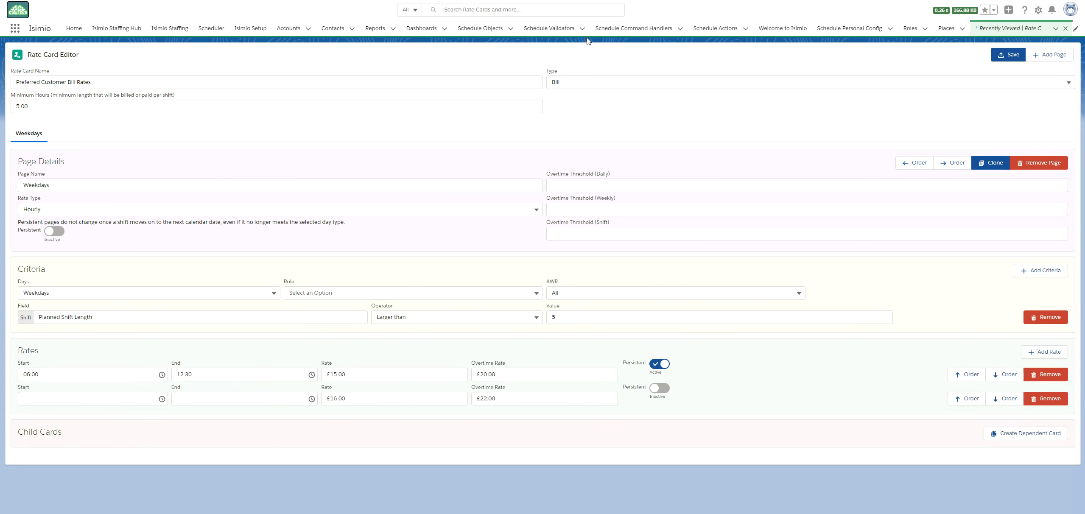
- Save the rate card
{"action": "left_click", "coordinate": [1009, 57]}
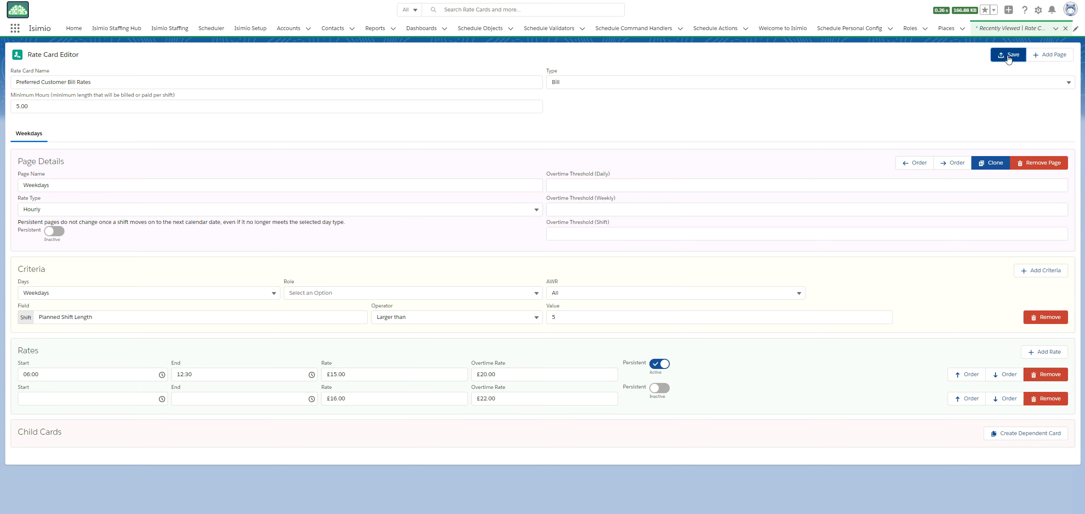
- Open the contract of the Edge Communications account and look at its Bill Rate field
{"action": "left_click", "coordinate": [288, 30]}
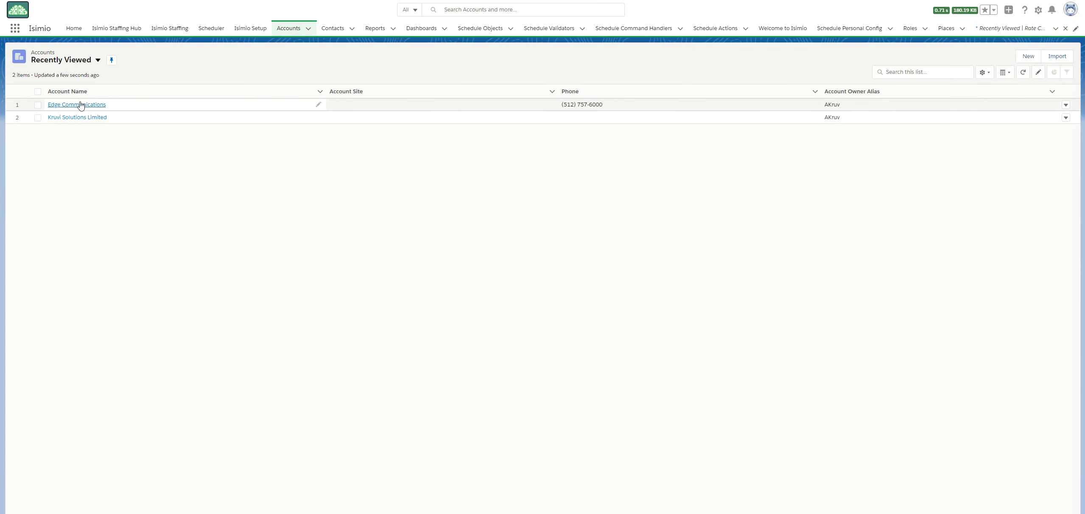
{"action": "left_click", "coordinate": [81, 105]}
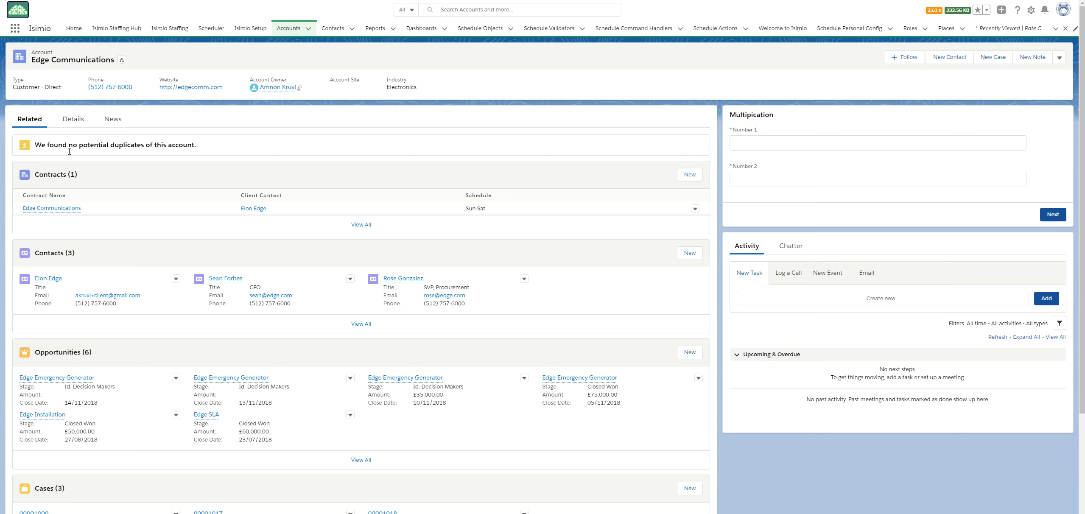
{"action": "mouse_move", "coordinate": [50, 213]}
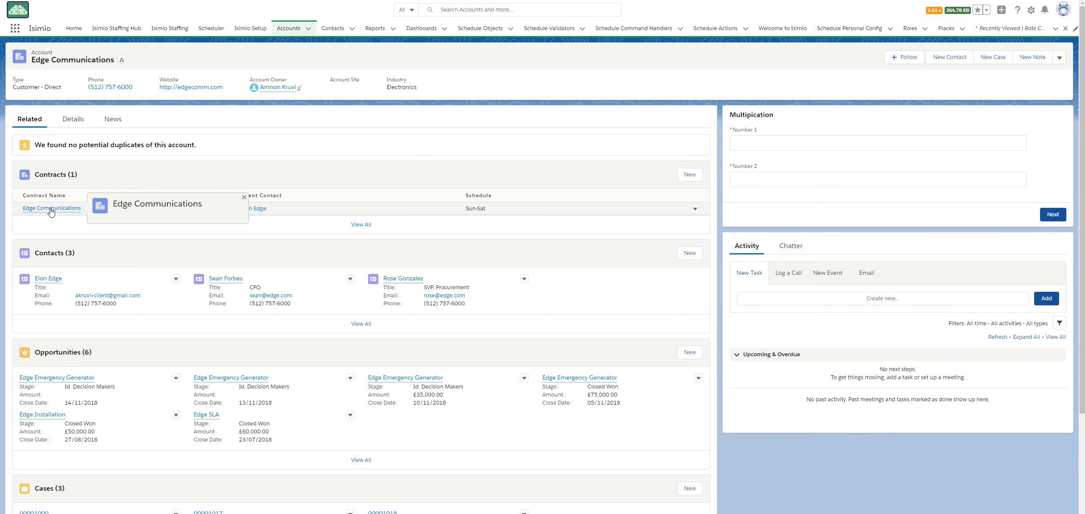
{"action": "left_click", "coordinate": [50, 208]}
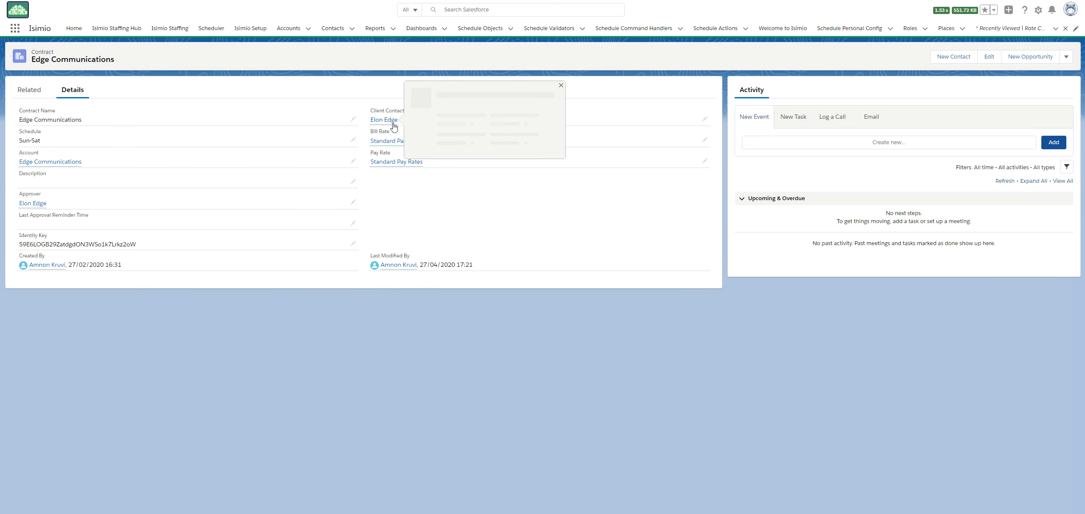
{"action": "left_click_drag", "start_coordinate": [376, 133], "coordinate": [392, 134]}
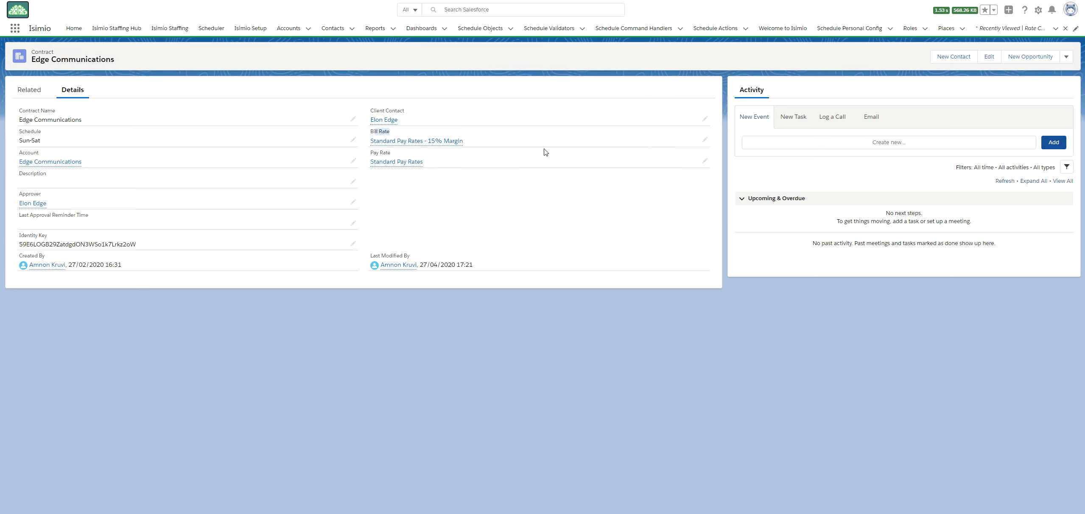
- Set the Edge Communications contract's Bill Rate to the Preferred Customer Bill Rates rate card and save the contract
{"action": "left_click", "coordinate": [704, 141]}
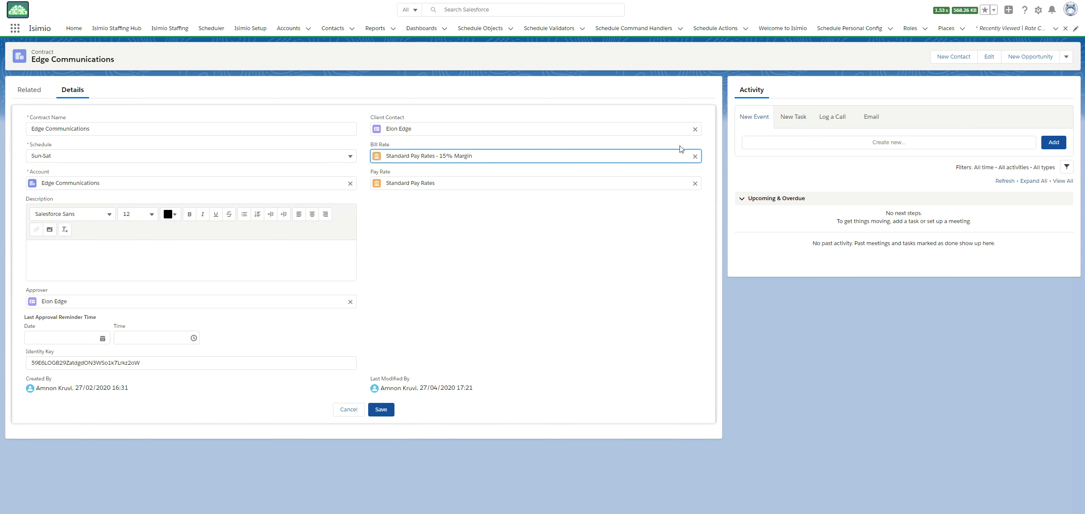
{"action": "left_click", "coordinate": [695, 156]}
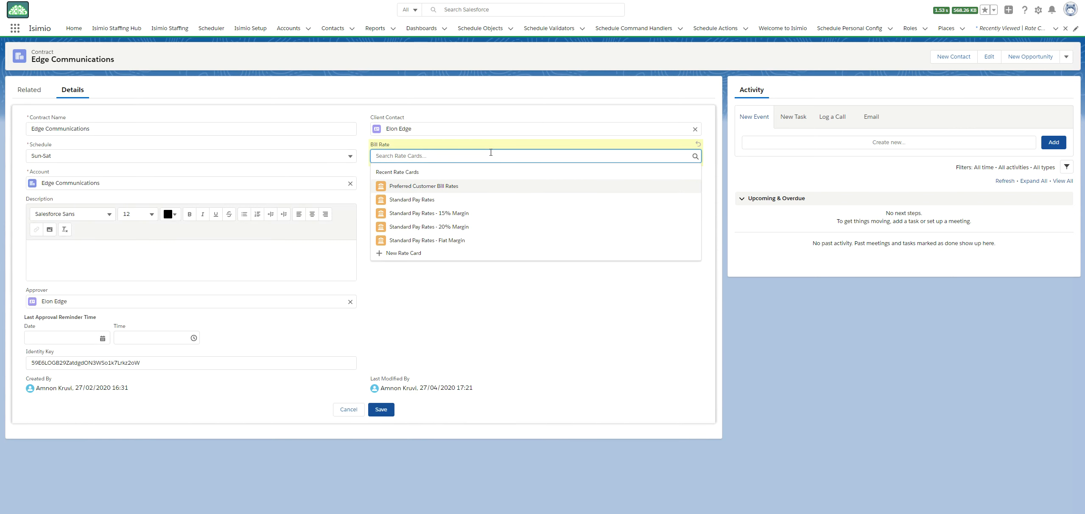
{"action": "left_click", "coordinate": [423, 187]}
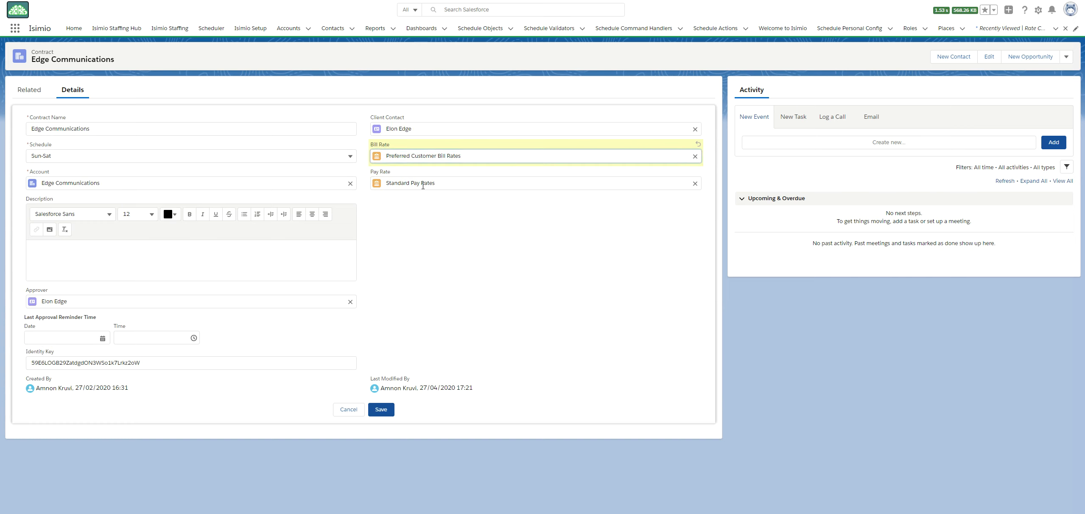
{"action": "left_click", "coordinate": [381, 409]}
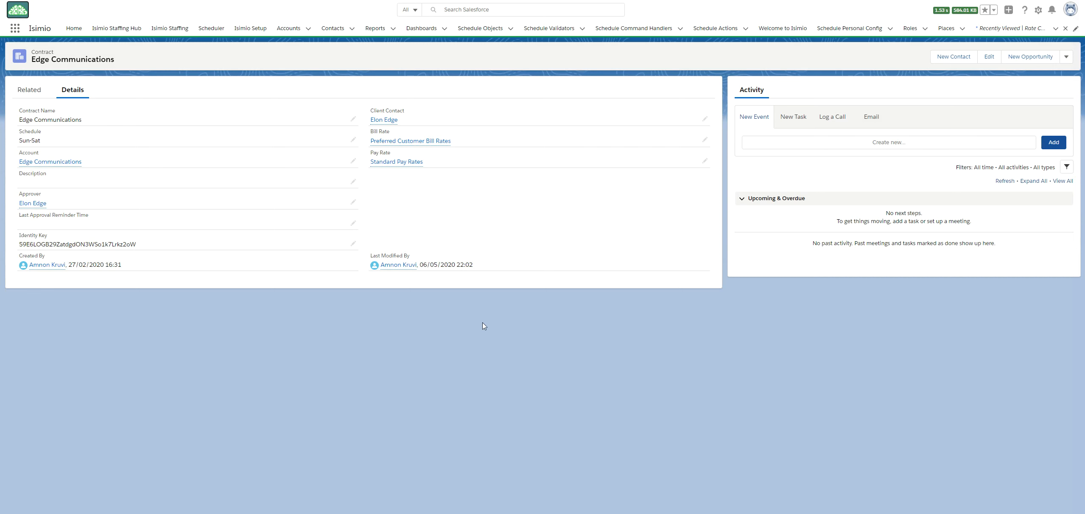
- Process the payroll charges for the unpaid shifts from the Isimio Staffing Hub
{"action": "left_click", "coordinate": [115, 29]}
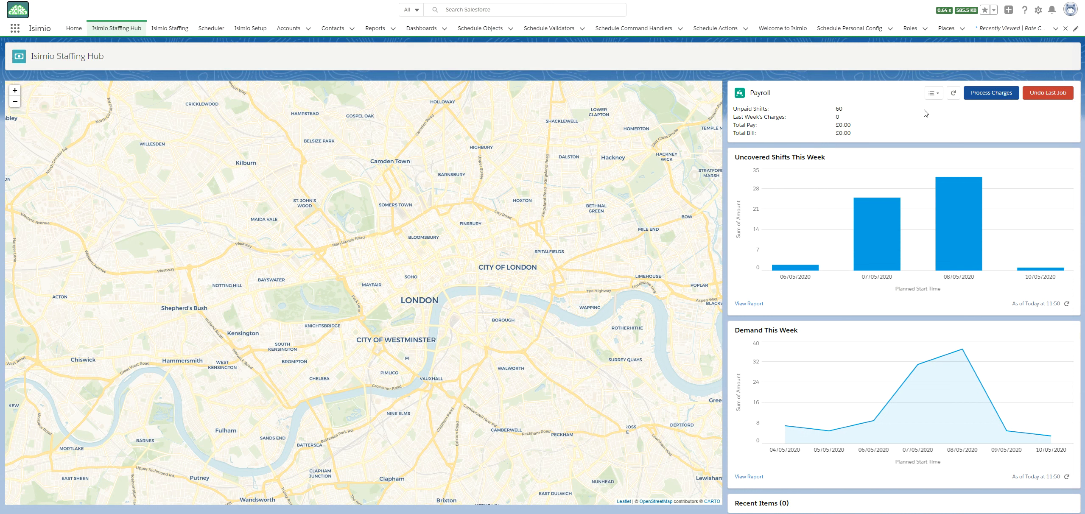
{"action": "left_click", "coordinate": [998, 99]}
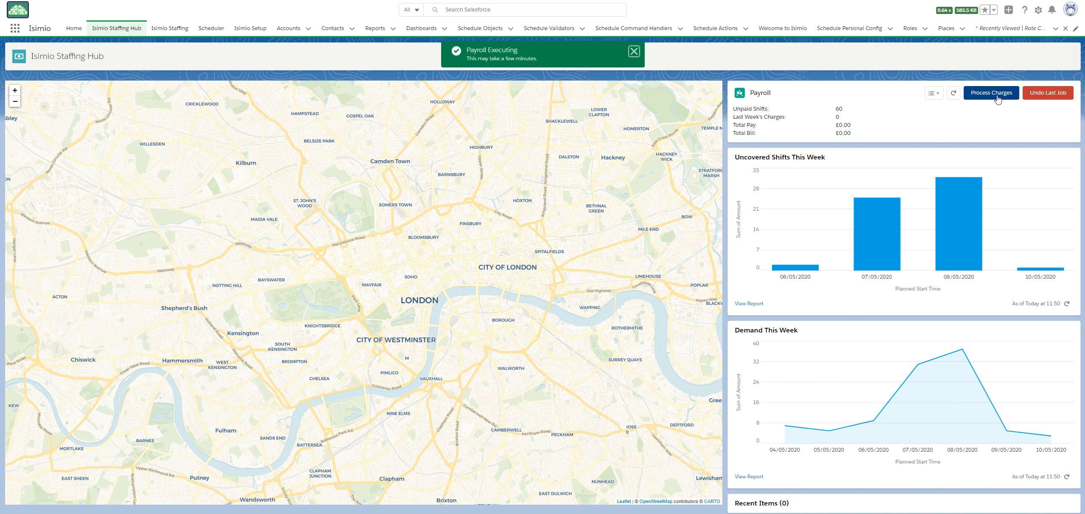
- Open the list of charges from the Payroll component and show all charges instead of the recently viewed ones
{"action": "left_click", "coordinate": [934, 95]}
{"action": "left_click", "coordinate": [940, 124]}
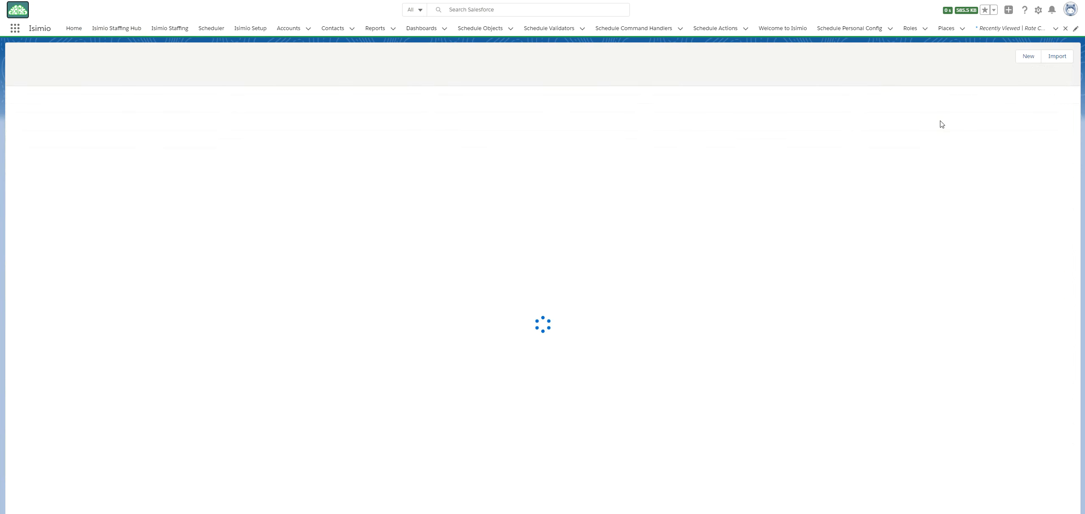
{"action": "left_click", "coordinate": [65, 62]}
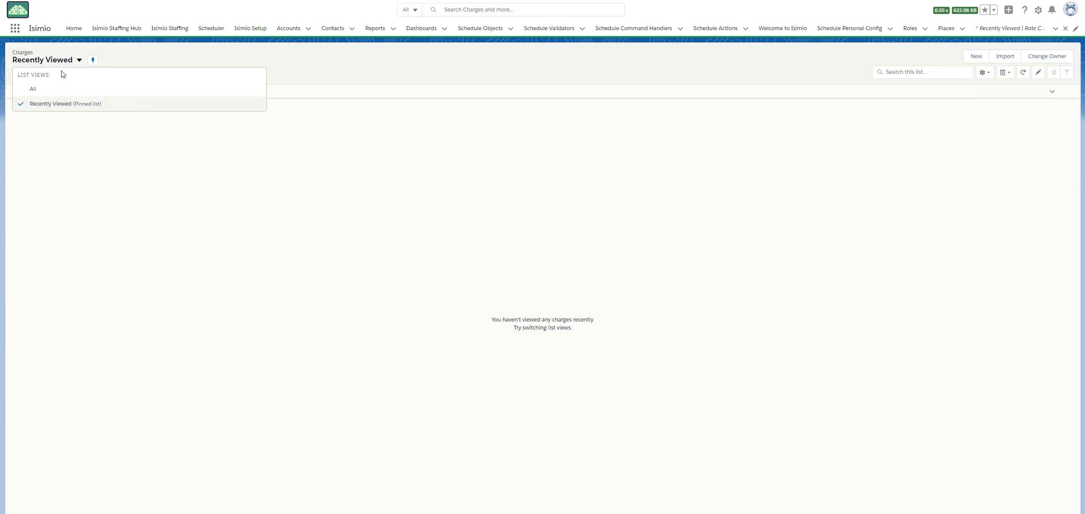
{"action": "left_click", "coordinate": [58, 90]}
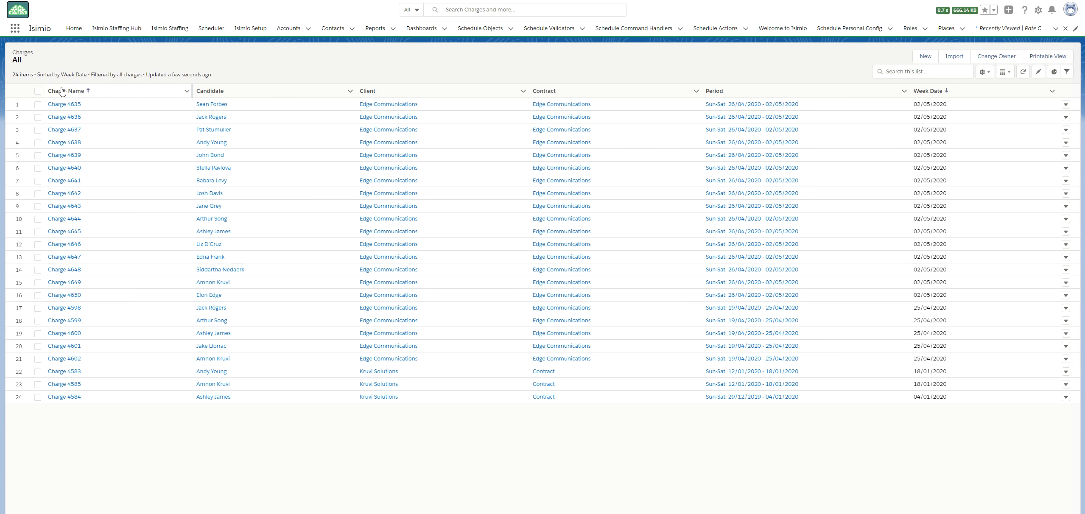